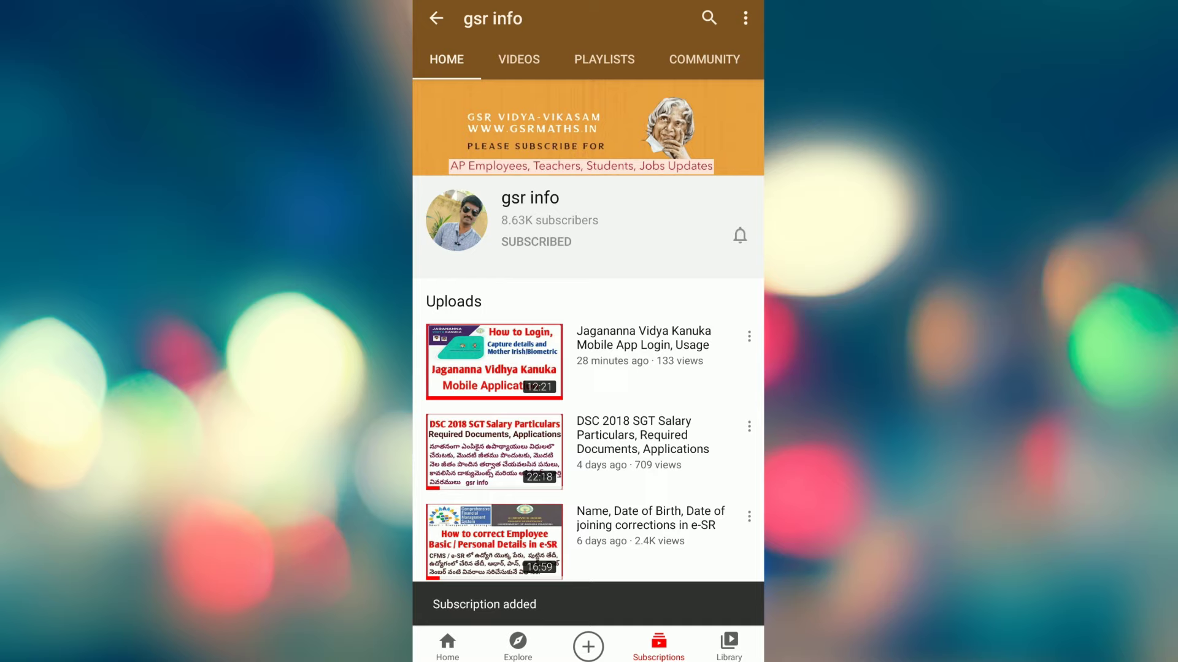
left_click(698, 195)
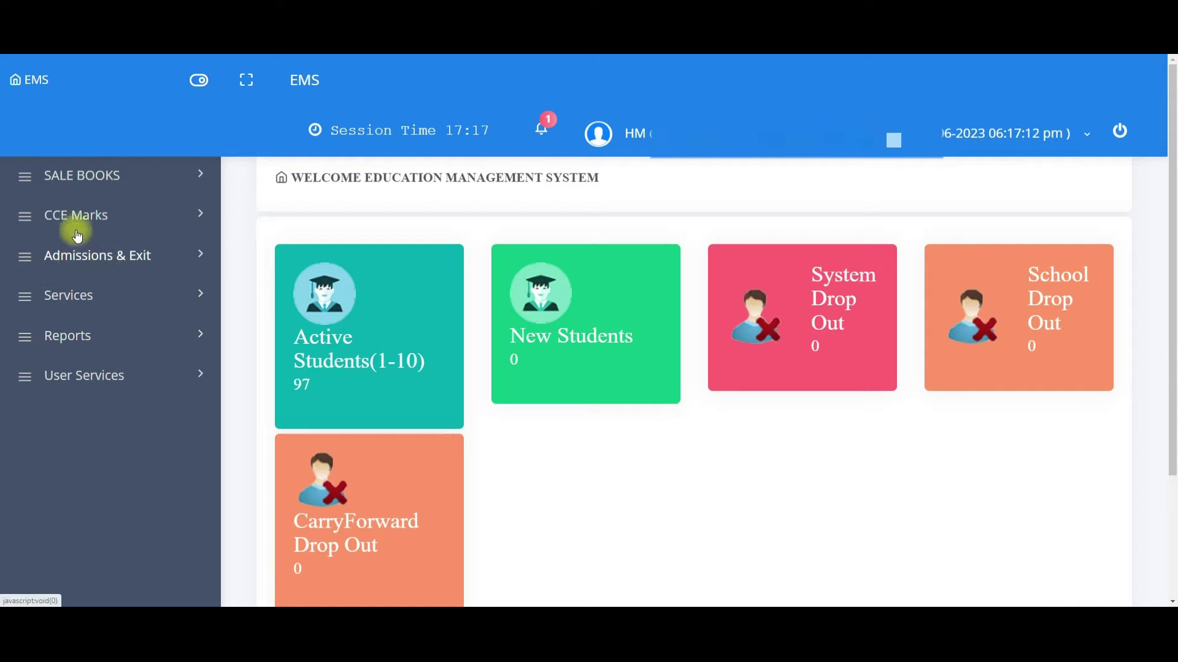
Open the Student Active and Inactive service and retrieve the student's details by entering the Aadhaar number or child ID
left_click(129, 261)
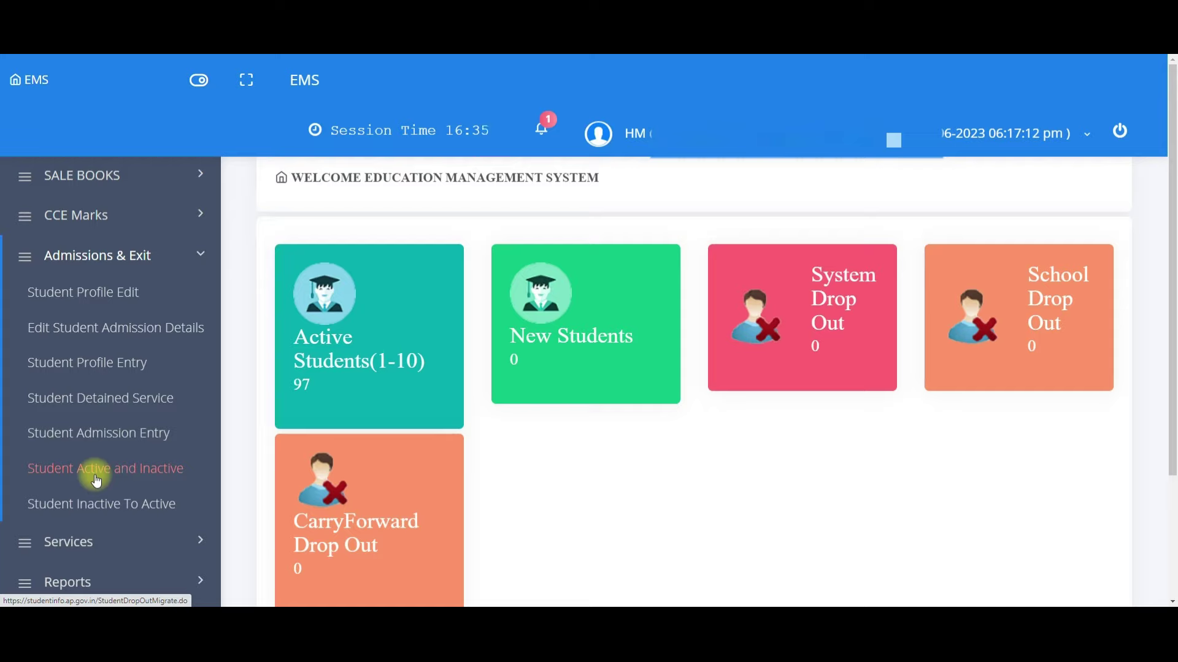
left_click(142, 473)
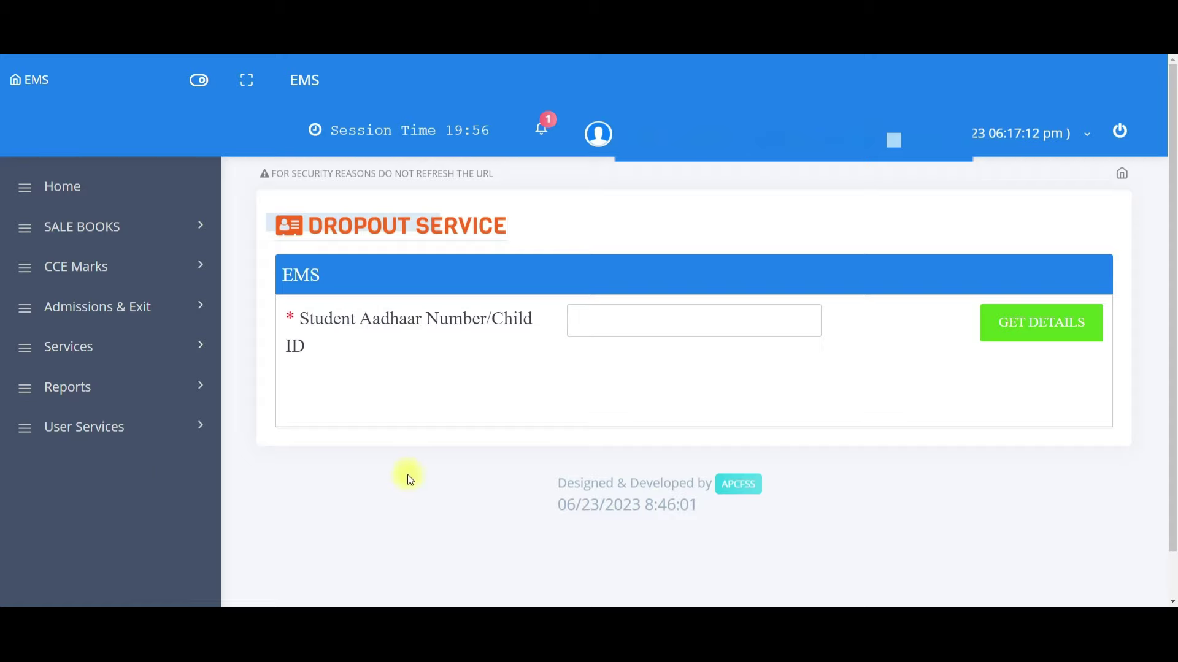
left_click(615, 323)
type("111")
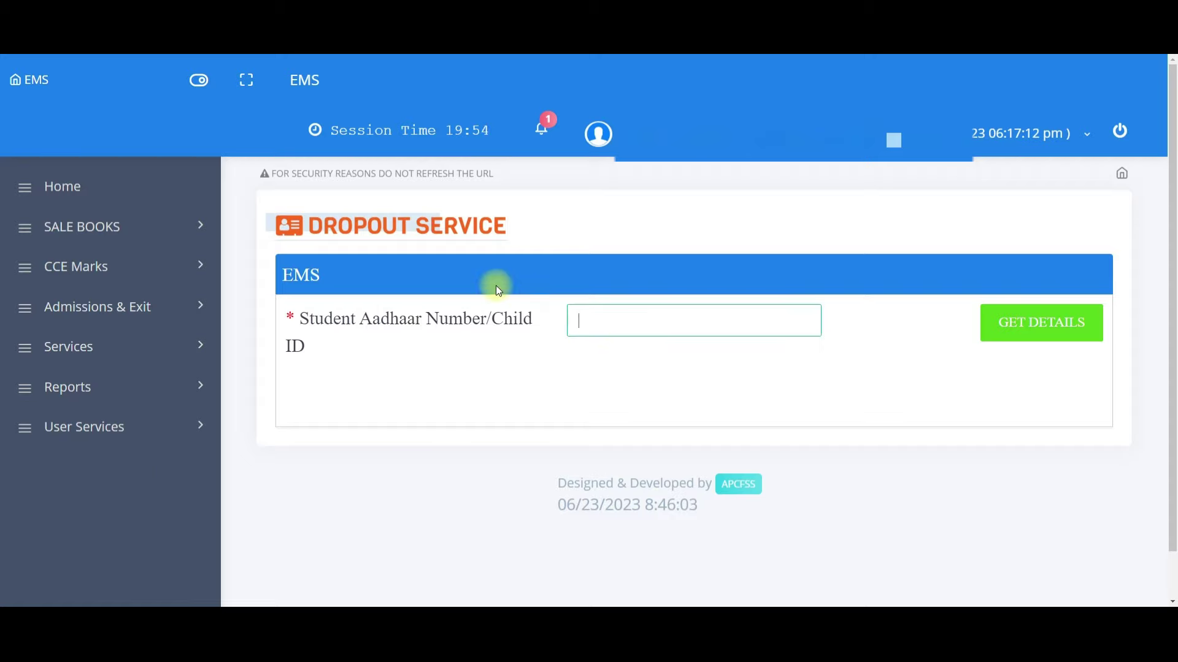
type("1111111")
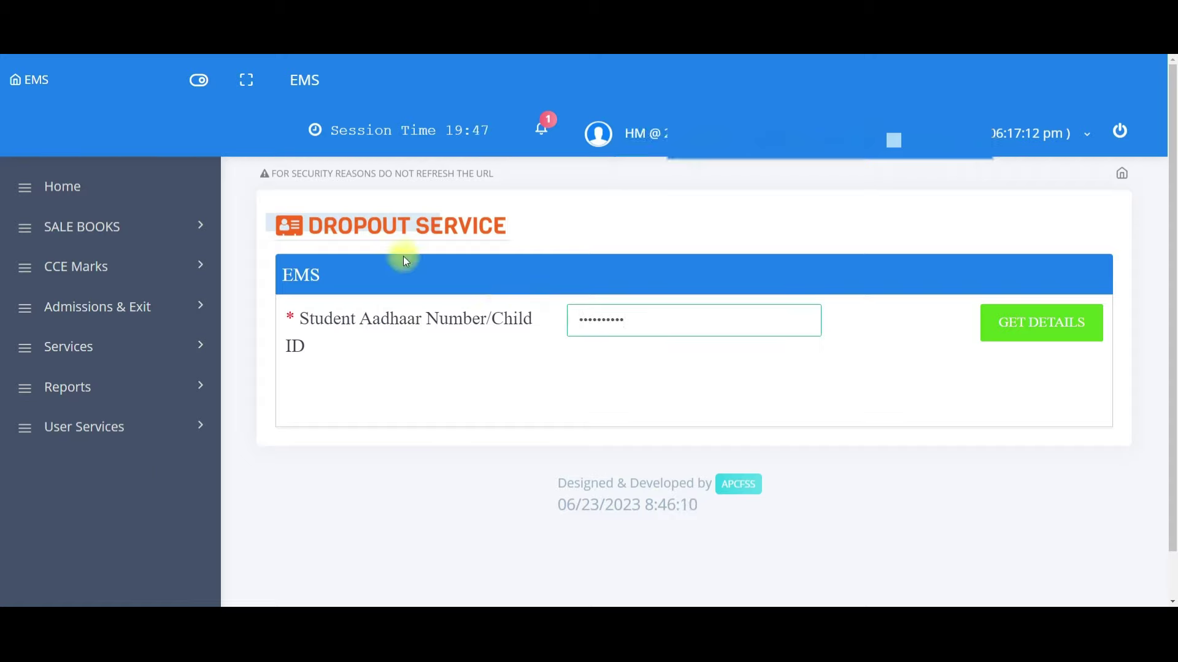
left_click(1051, 332)
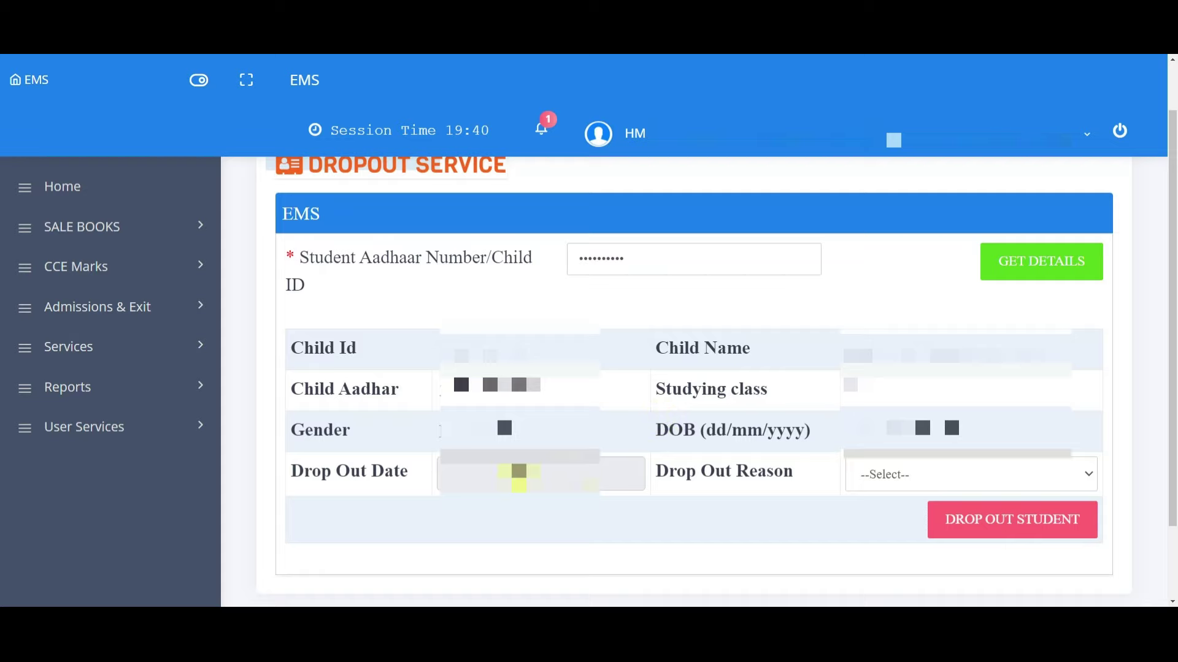
Pick a drop out date in June 2023 and set the drop out reason to "Want to change school"
left_click(518, 471)
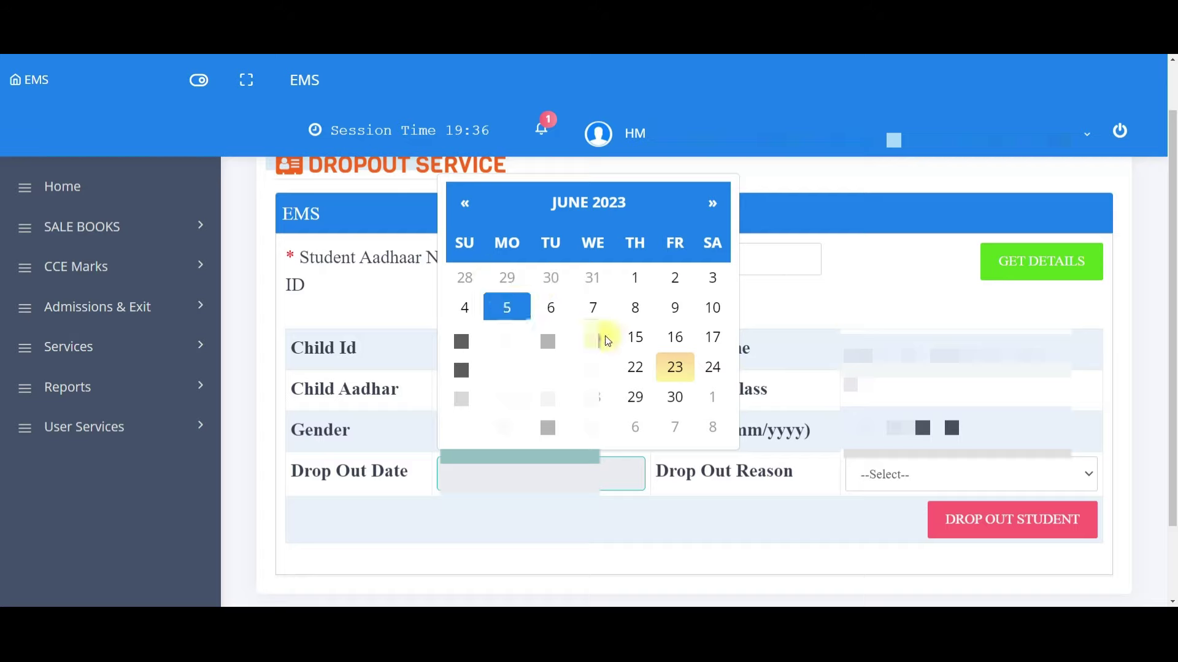
left_click(540, 314)
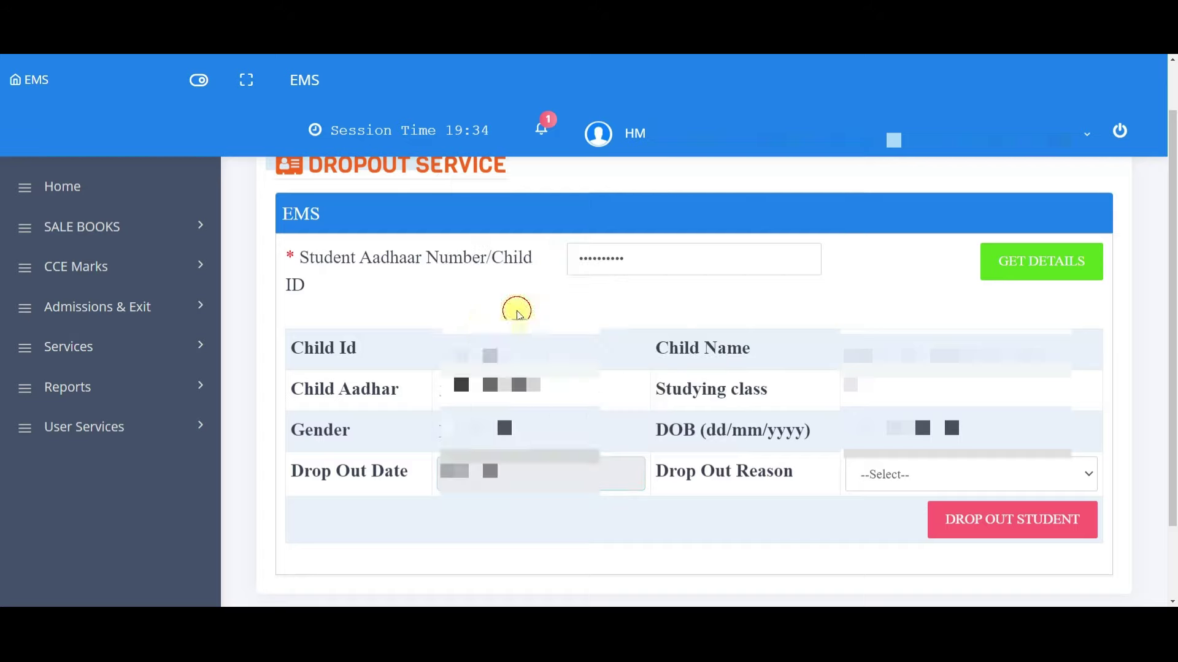
left_click(881, 474)
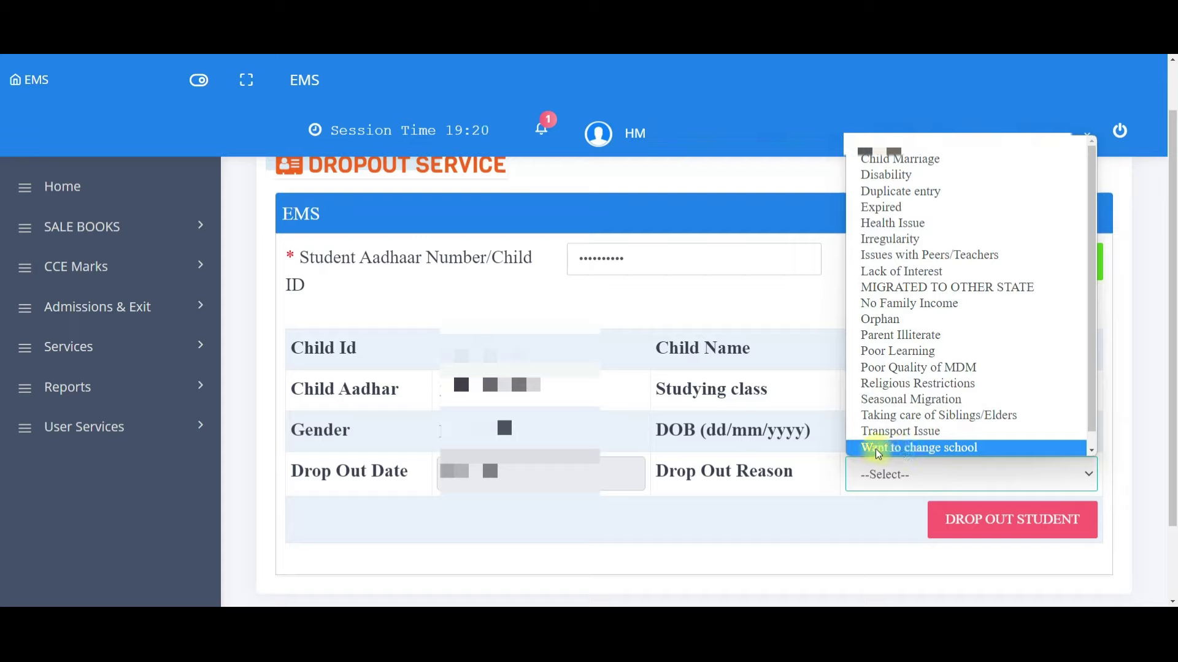
left_click(941, 454)
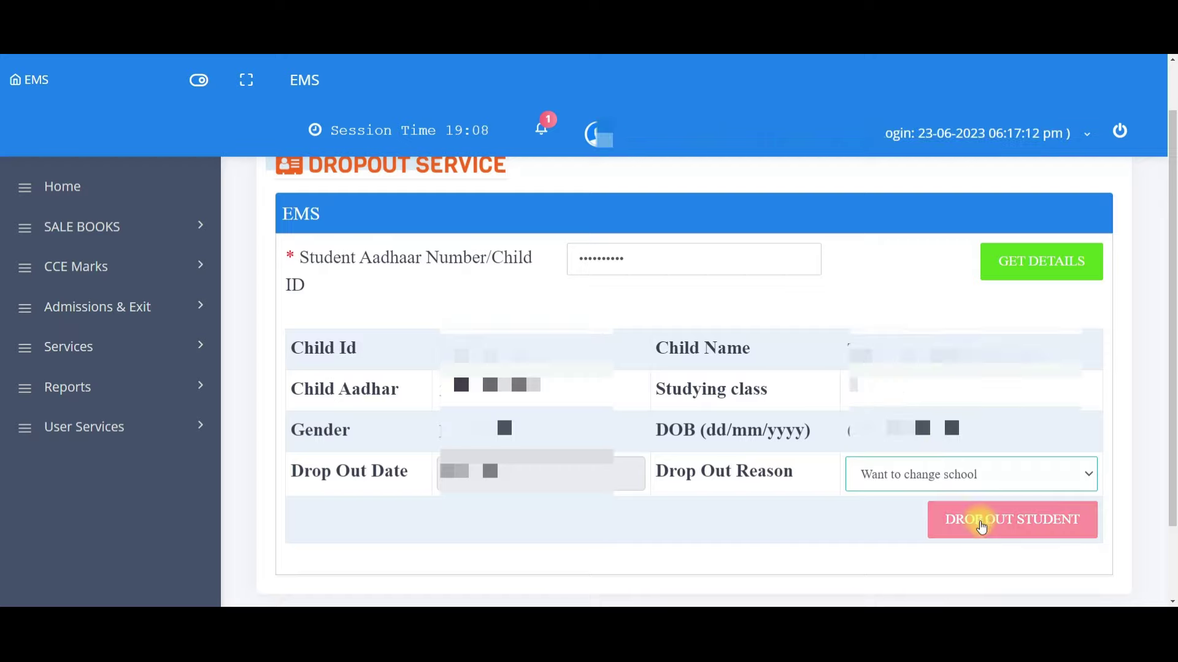
Drop out the student from the school and submit the confirmation
left_click(1015, 527)
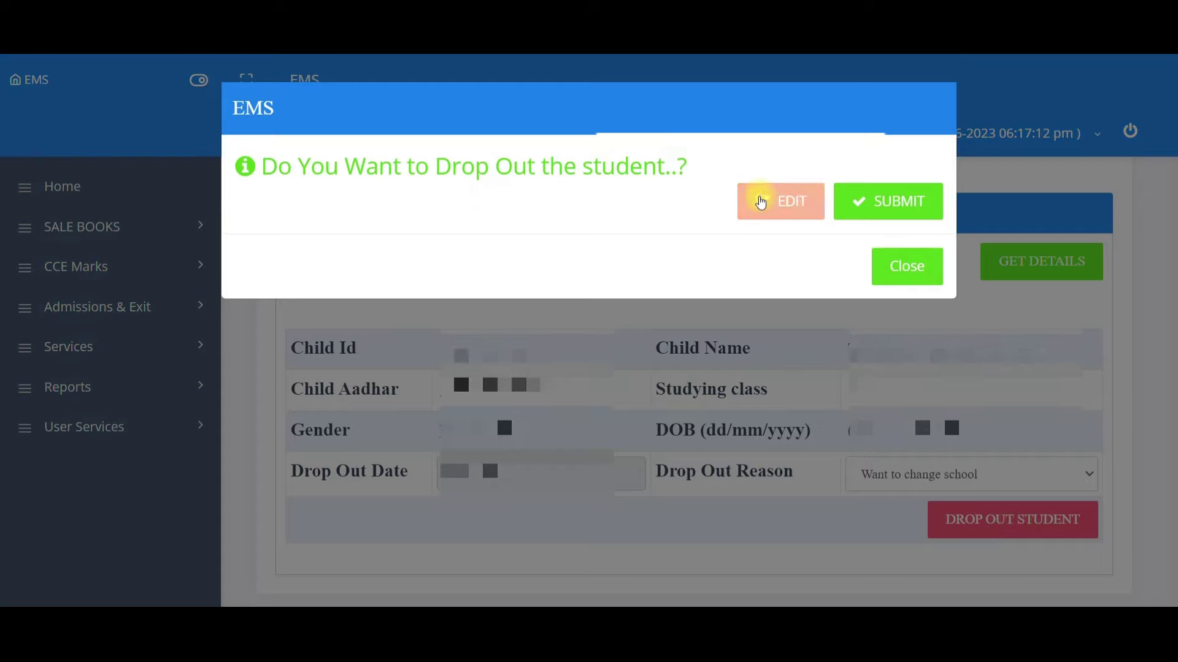
left_click(889, 208)
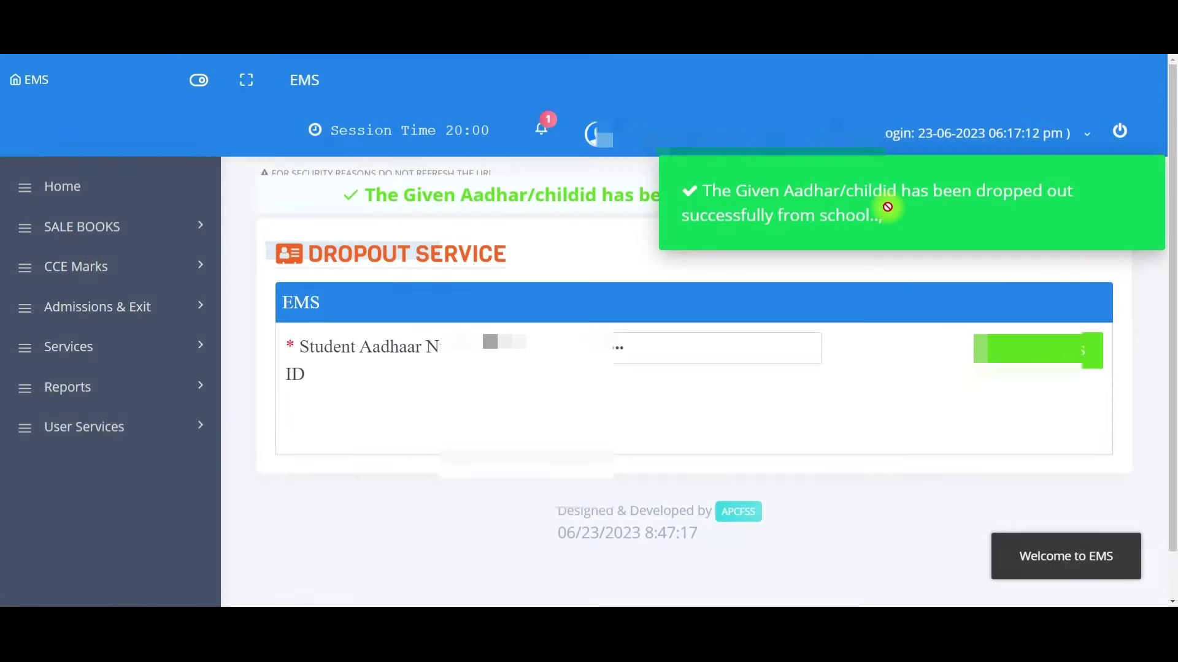
left_click_drag(702, 192, 1067, 221)
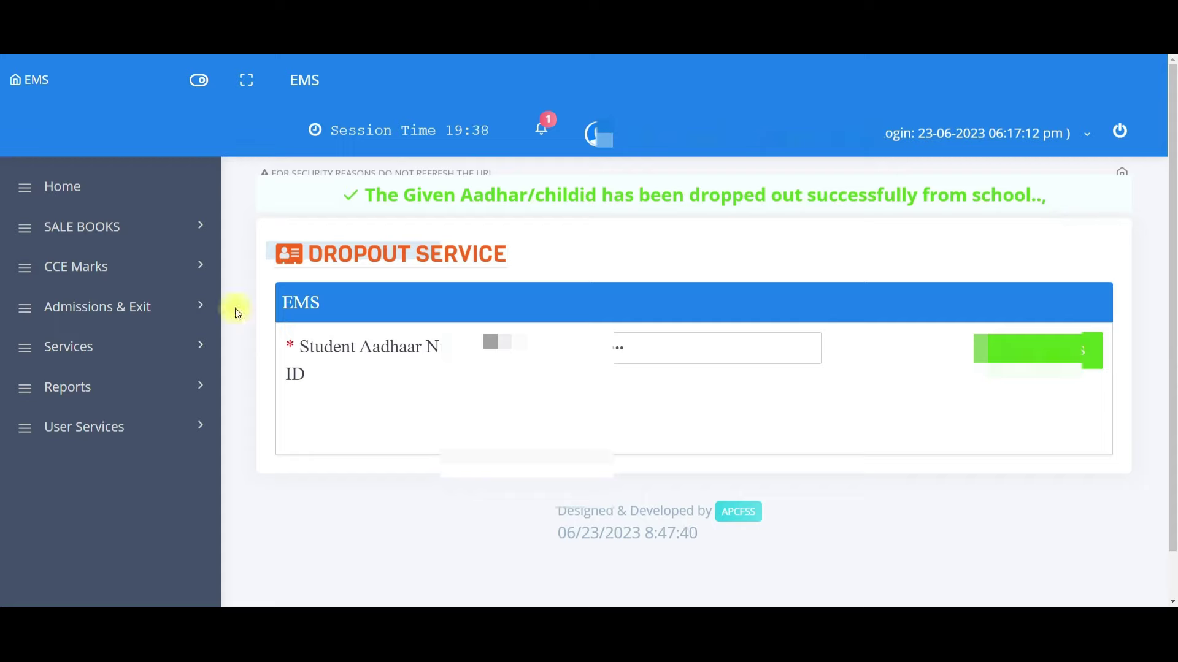
Open the Student Inactive To Active service and retrieve the dropped-out student's details by Aadhaar number or child ID
left_click(119, 308)
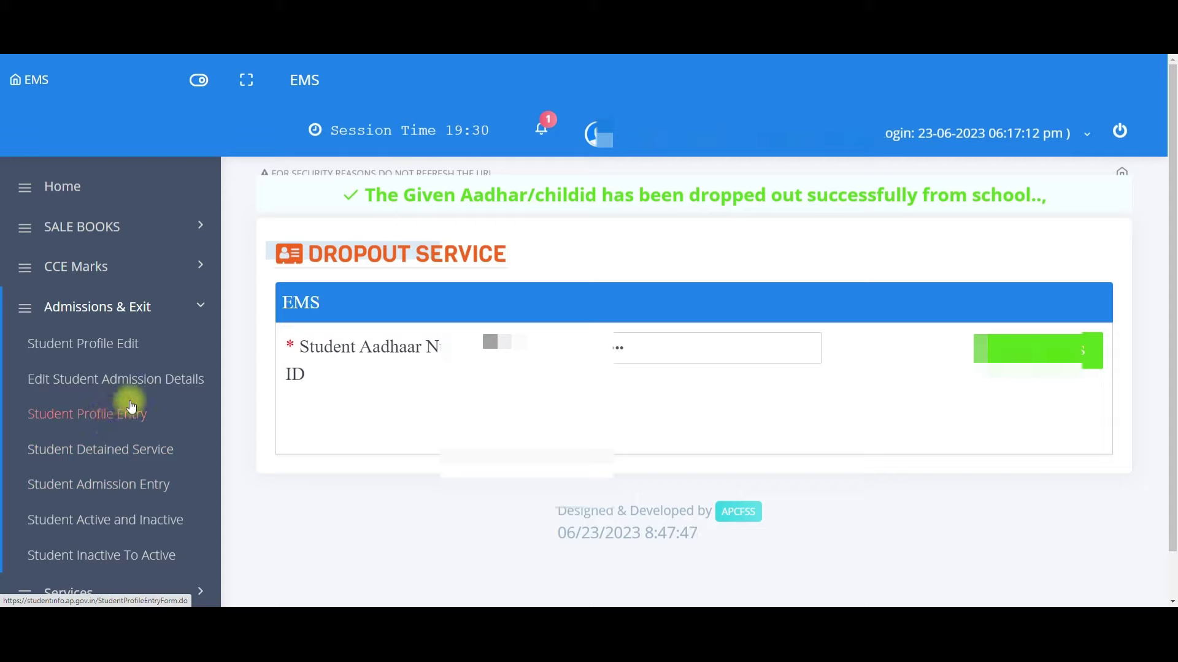
scroll(130, 407, "down", 1)
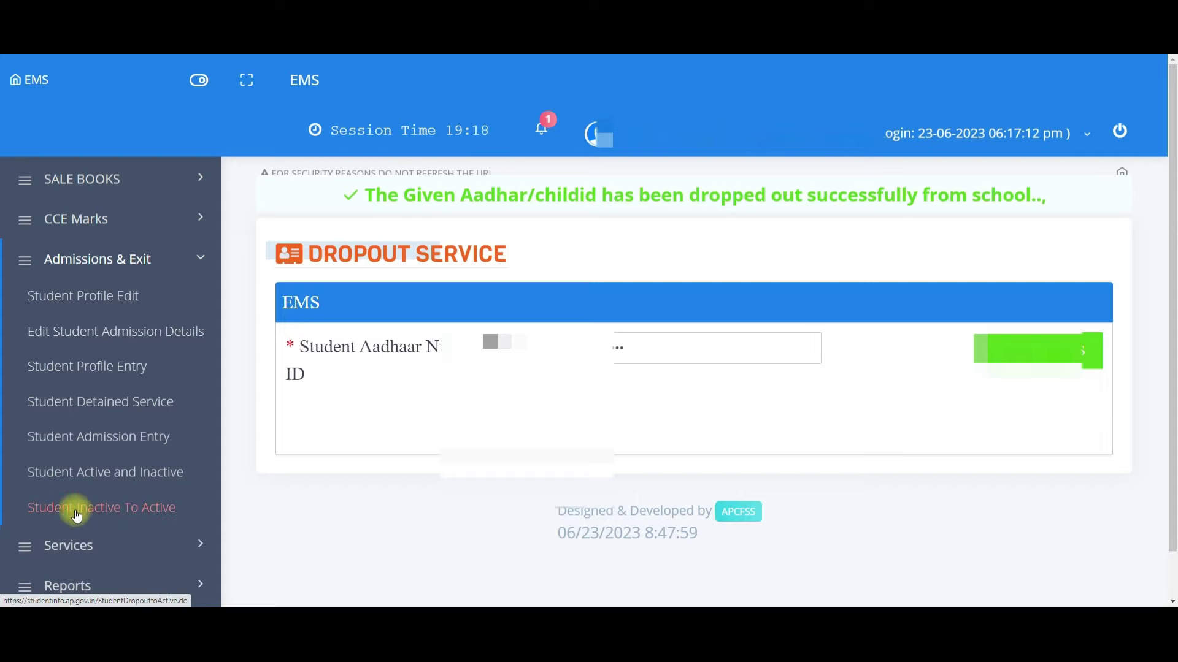
left_click(109, 521)
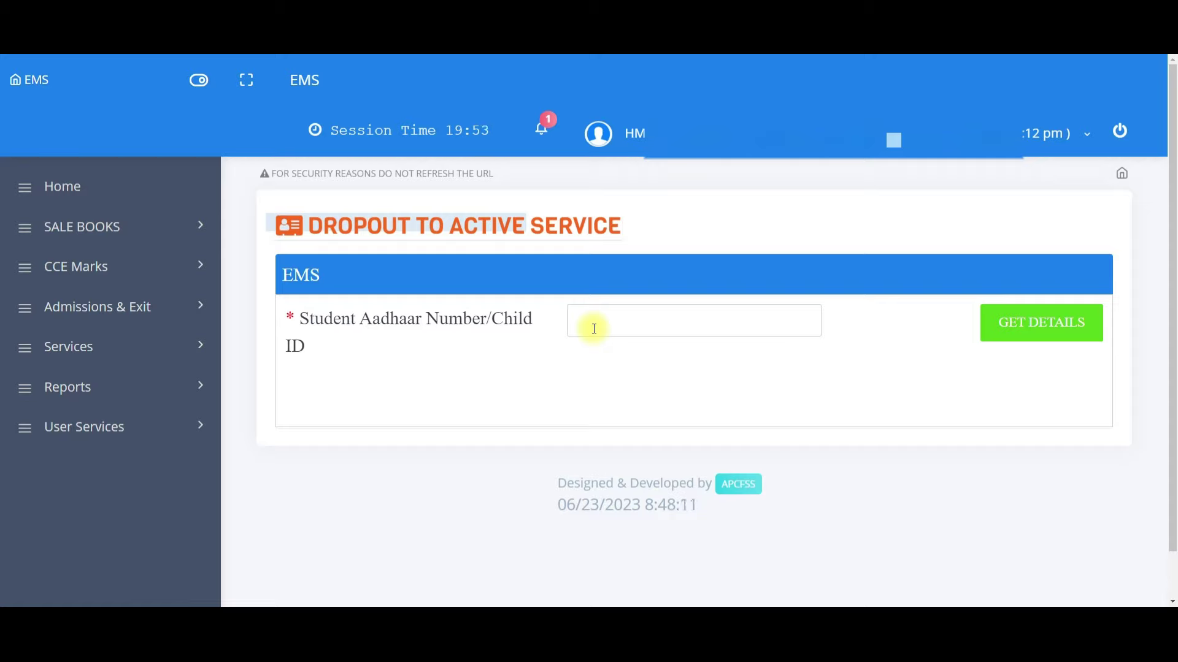
left_click(594, 330)
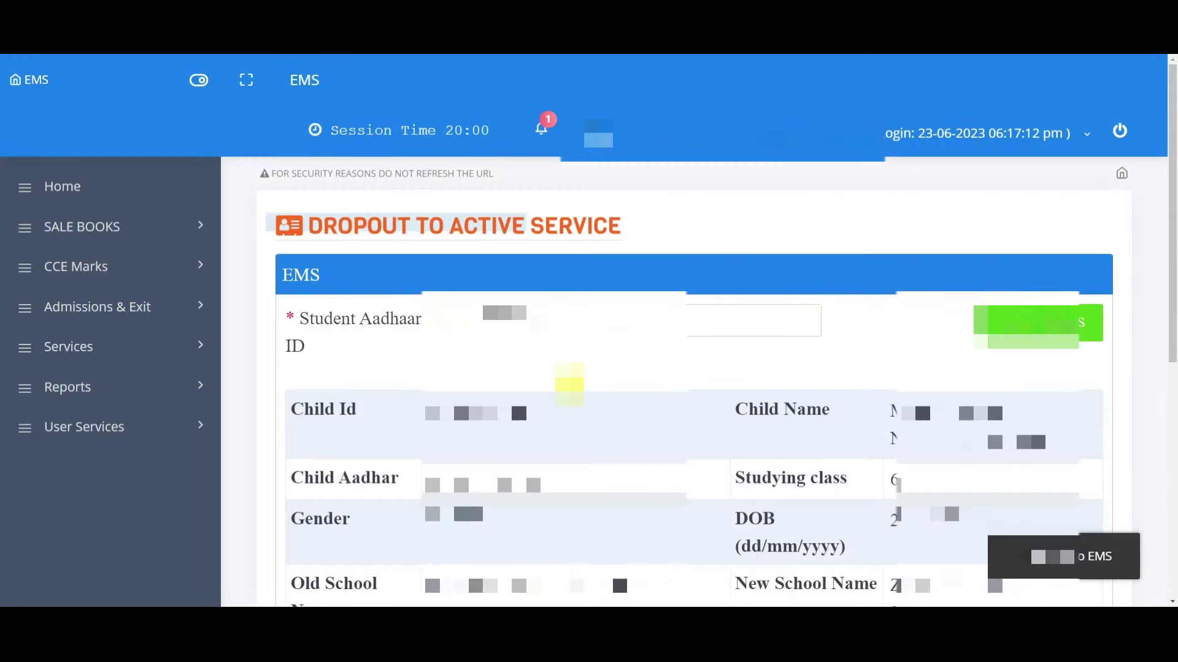
Set the student's date of admission to 15/06/2023 in the Dropout to Active form
scroll(571, 371, "down", 1)
scroll(540, 356, "down", 1)
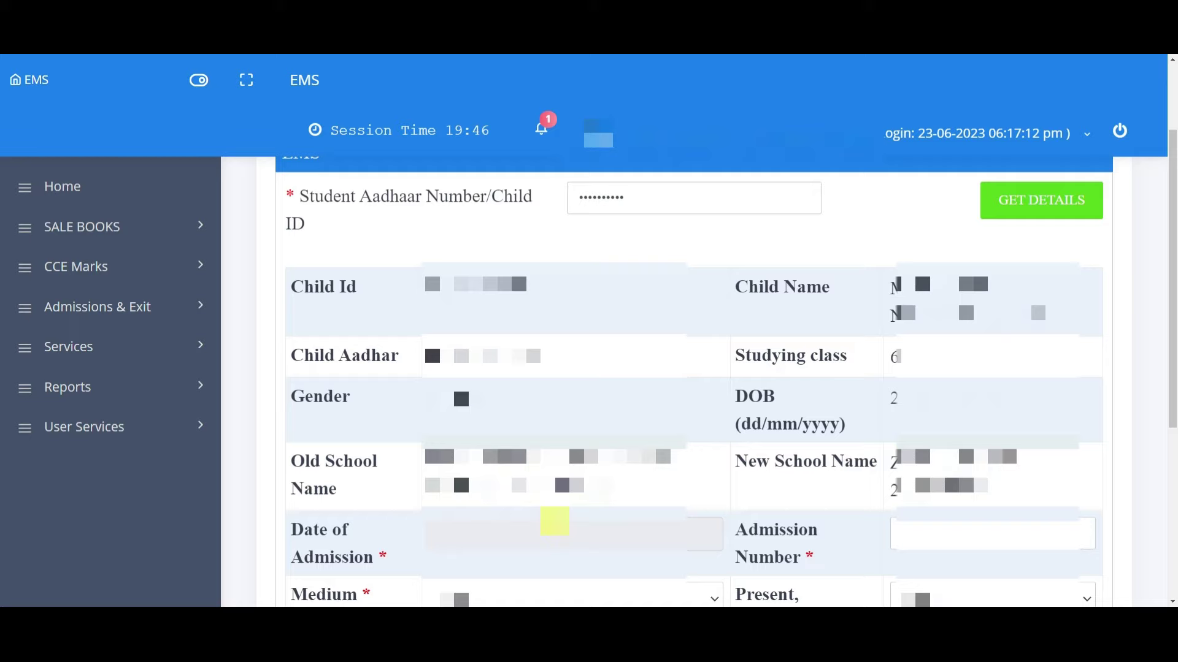
left_click(555, 522)
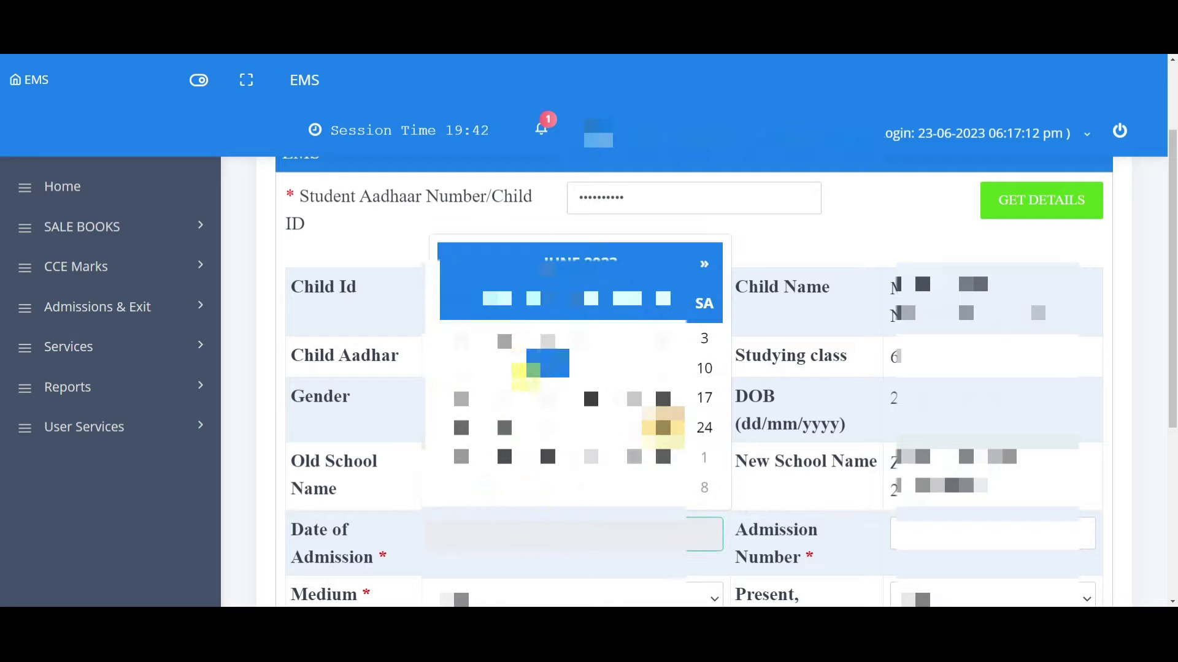
left_click(627, 400)
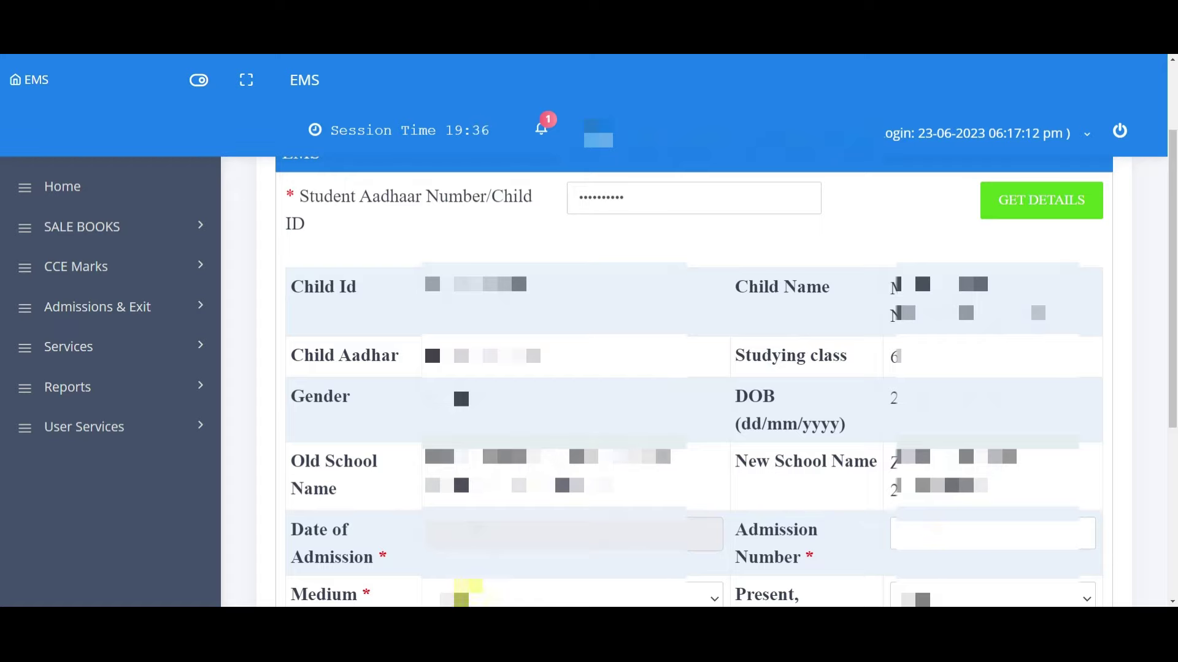
Set the student's present studying class to 6 and the section to A
scroll(920, 595, "down", 1)
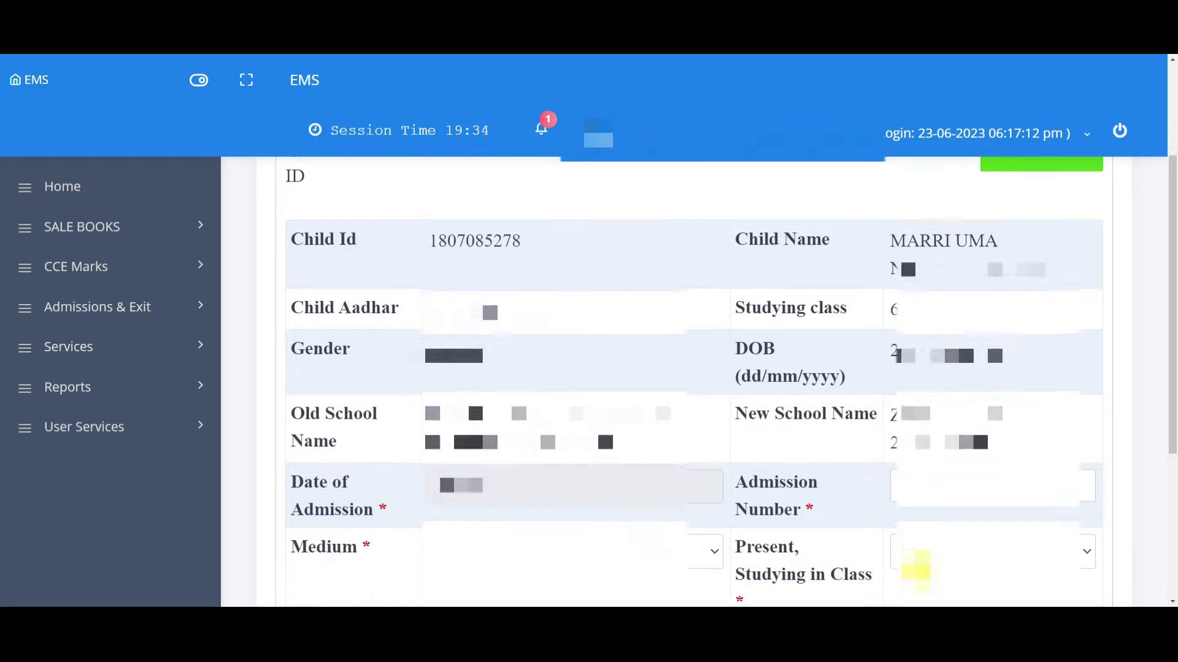
left_click(925, 540)
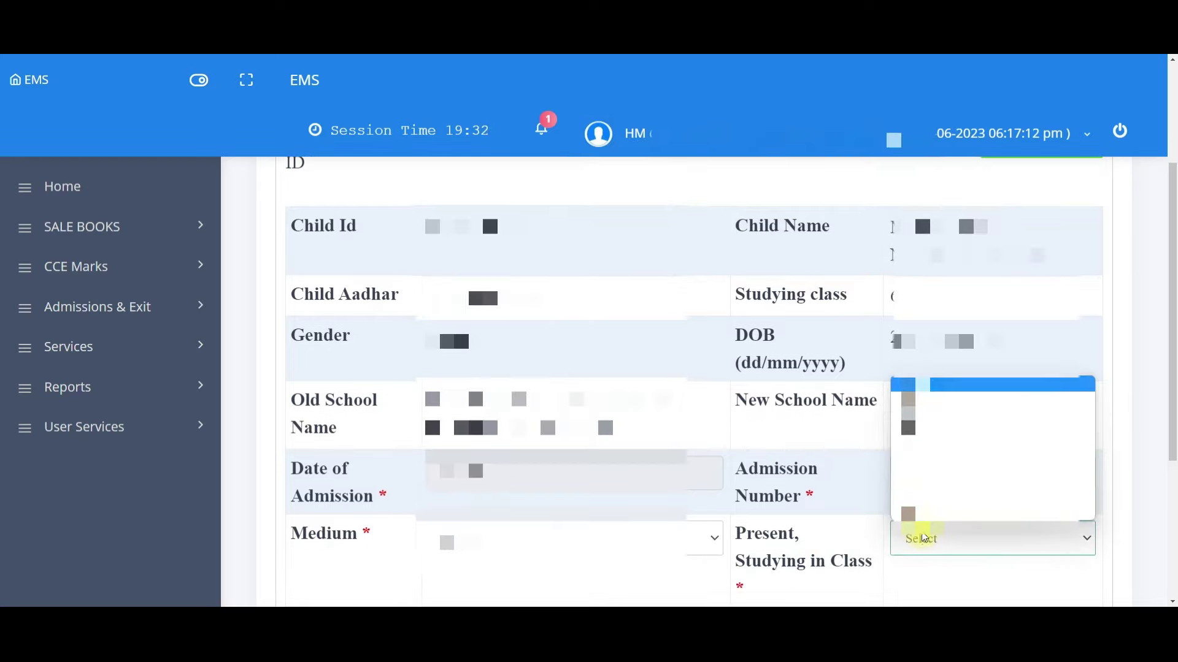
left_click(920, 445)
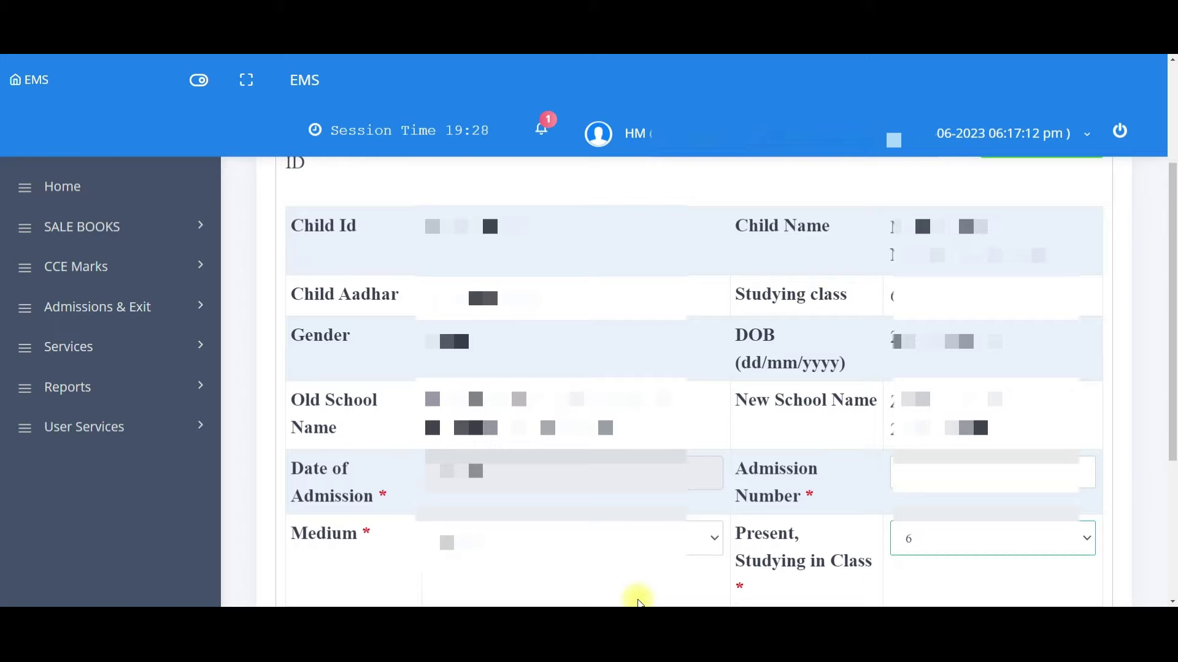
scroll(641, 521, "down", 2)
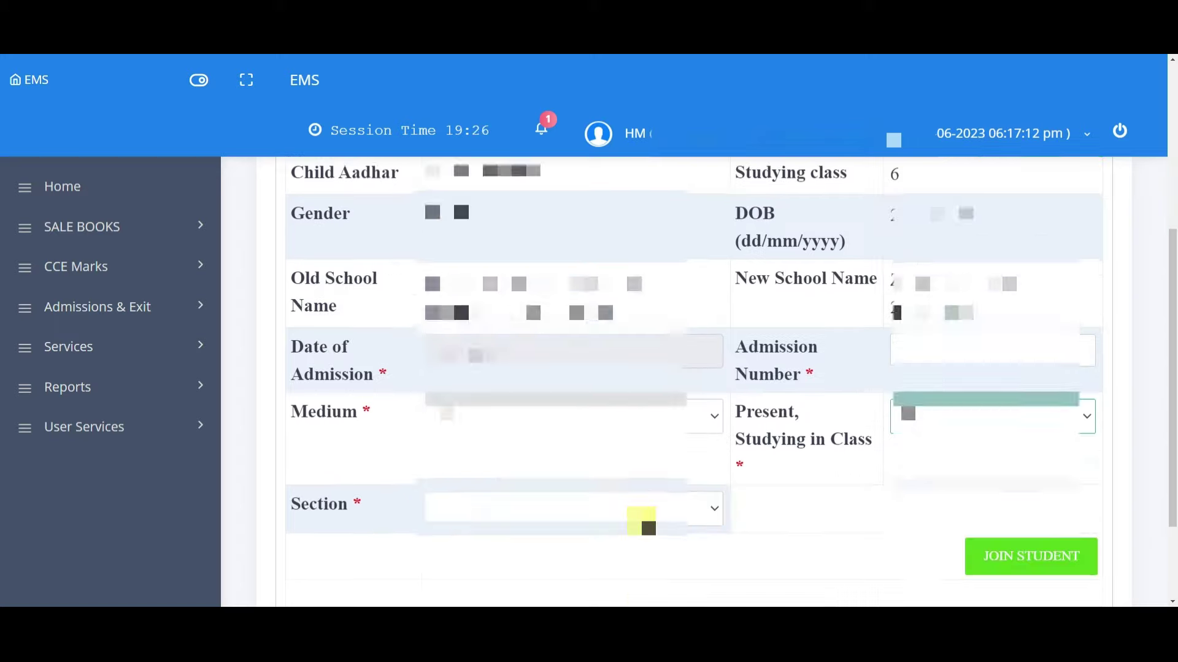
left_click(548, 515)
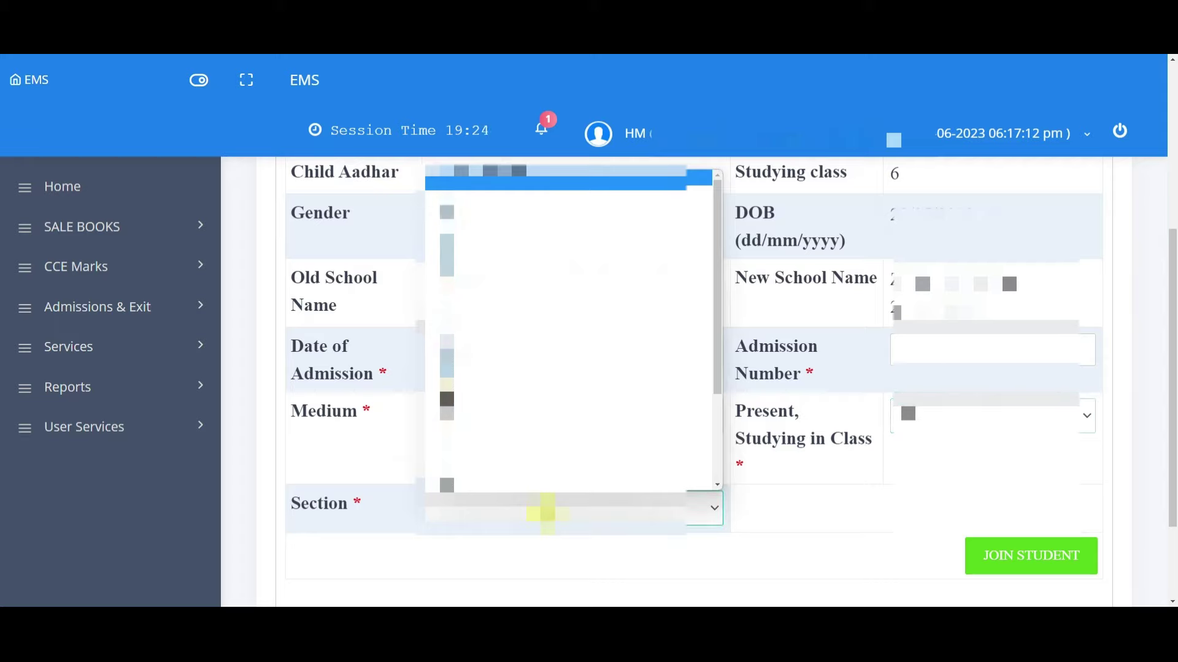
left_click(547, 514)
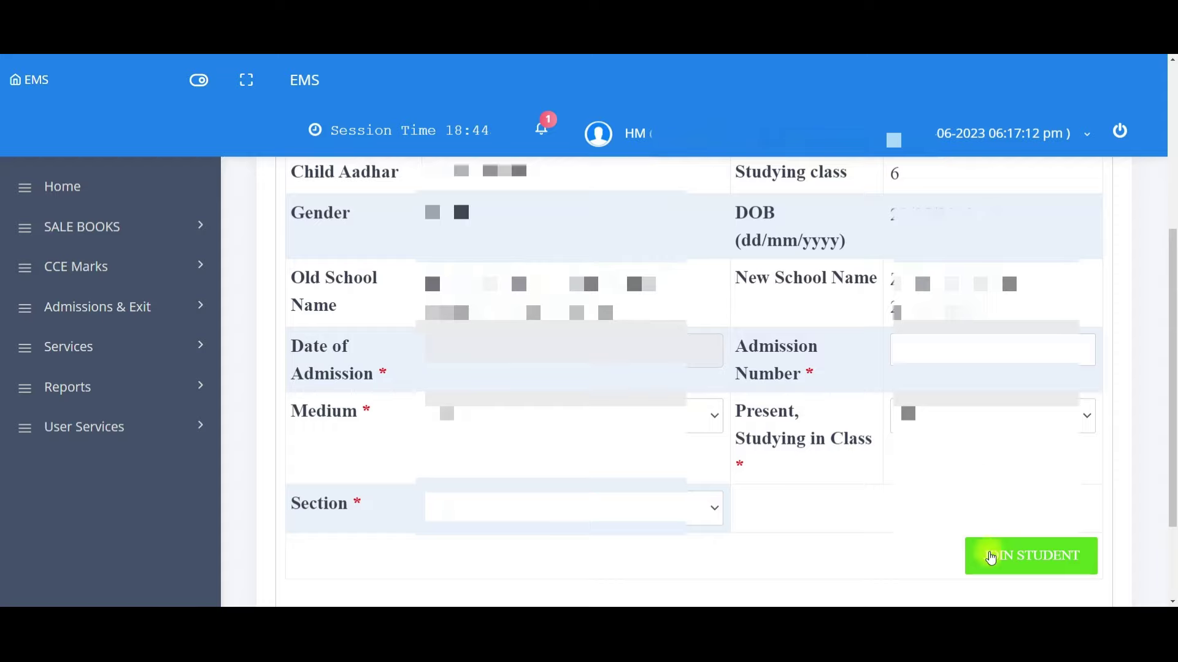
Join the student to the school and submit the confirmation
left_click(1017, 556)
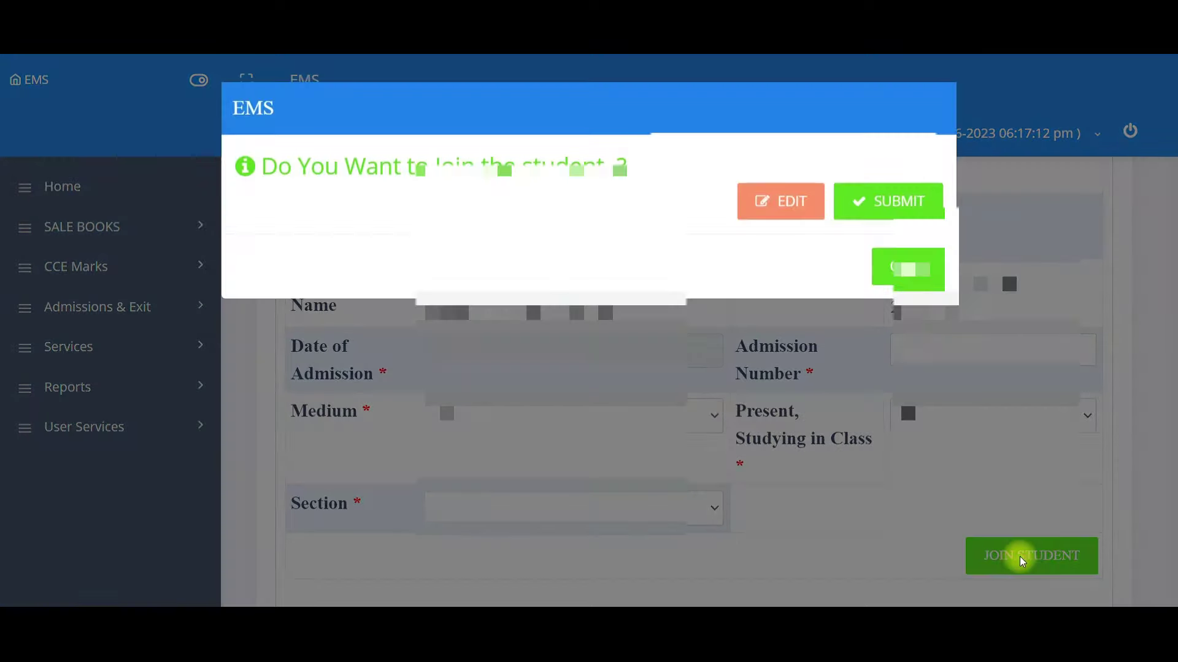
left_click_drag(269, 164, 636, 258)
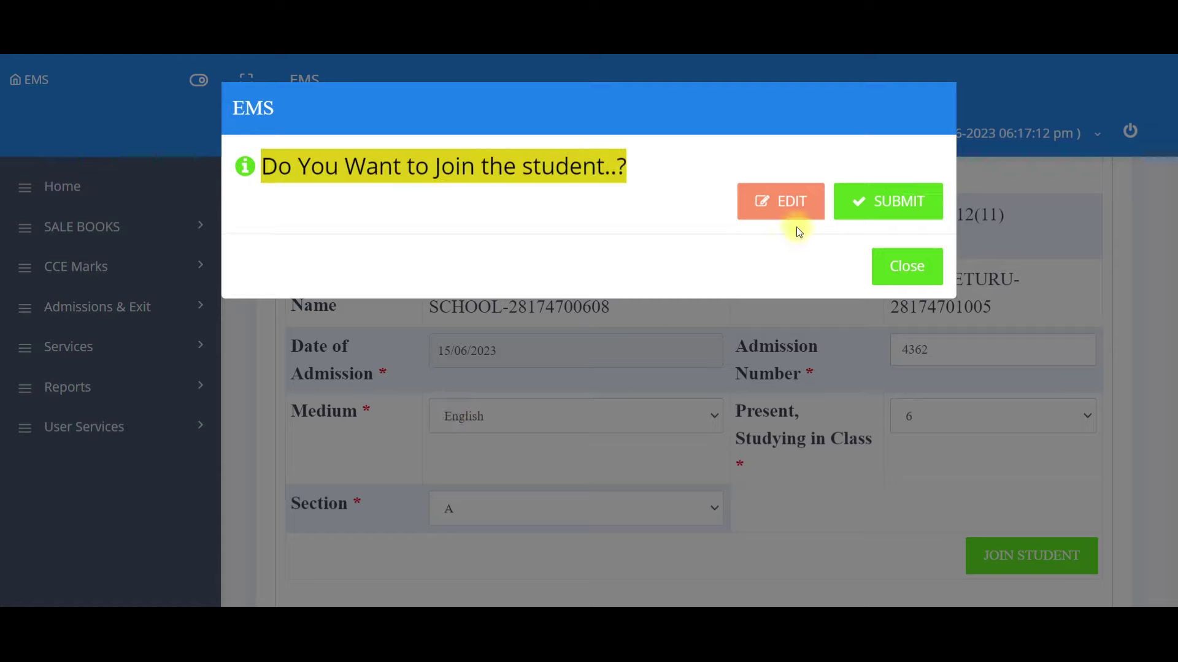
left_click(896, 197)
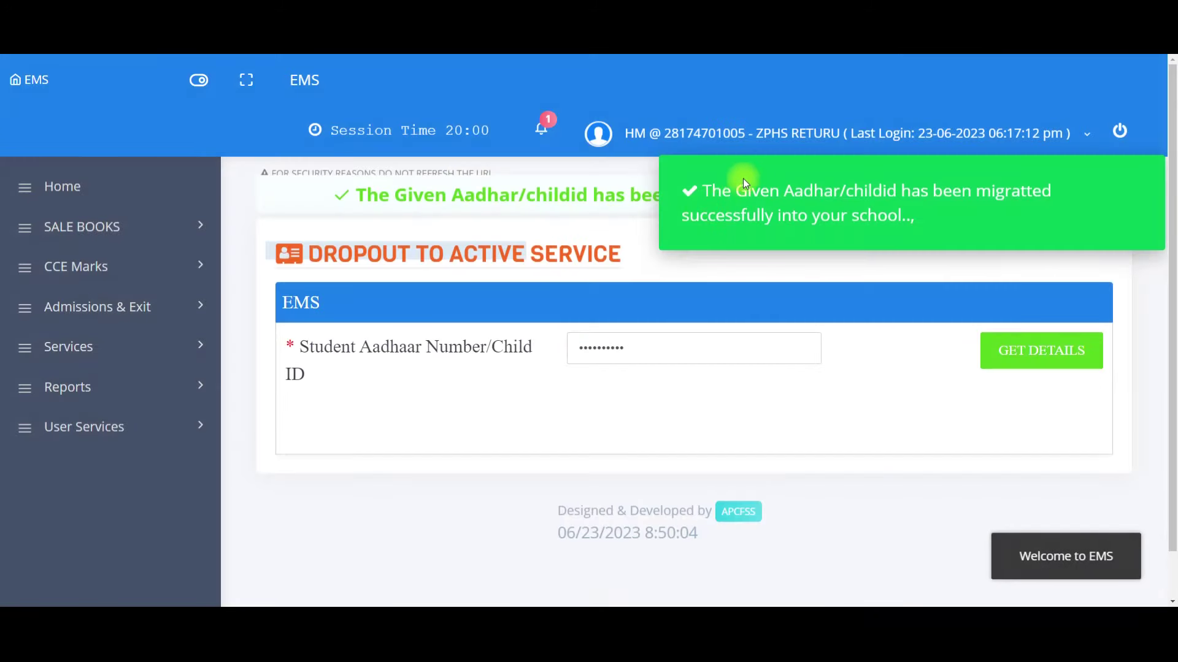
left_click_drag(703, 184, 1034, 219)
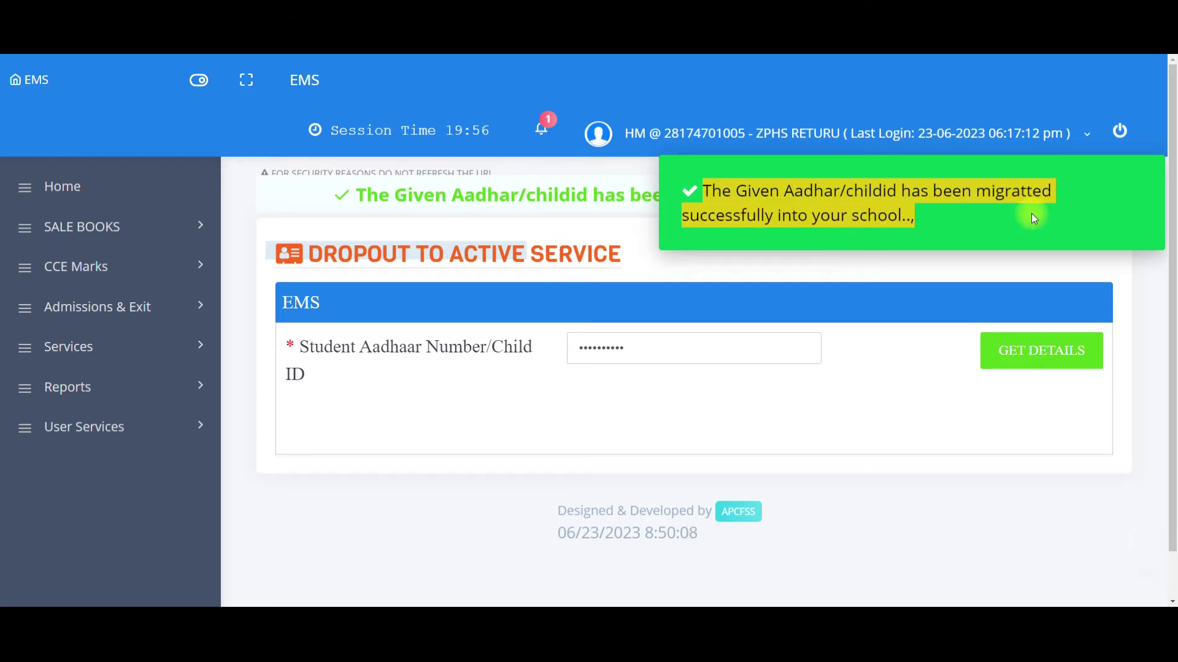